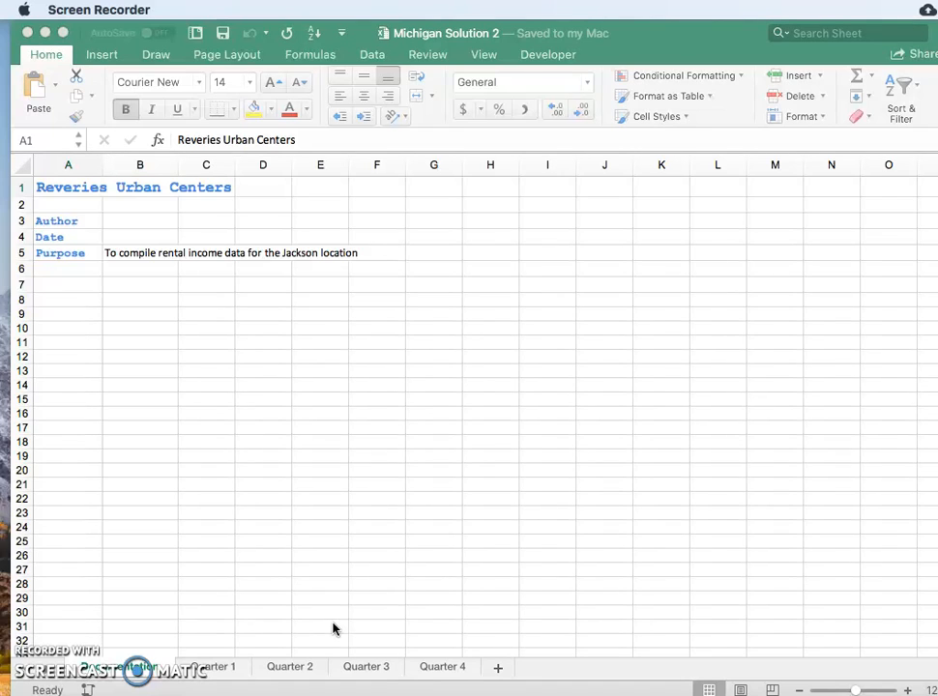
Review the rental income data on the Quarter 1, Quarter 2, Quarter 3 and Quarter 4 worksheets.
{"action": "left_click", "coordinate": [221, 667]}
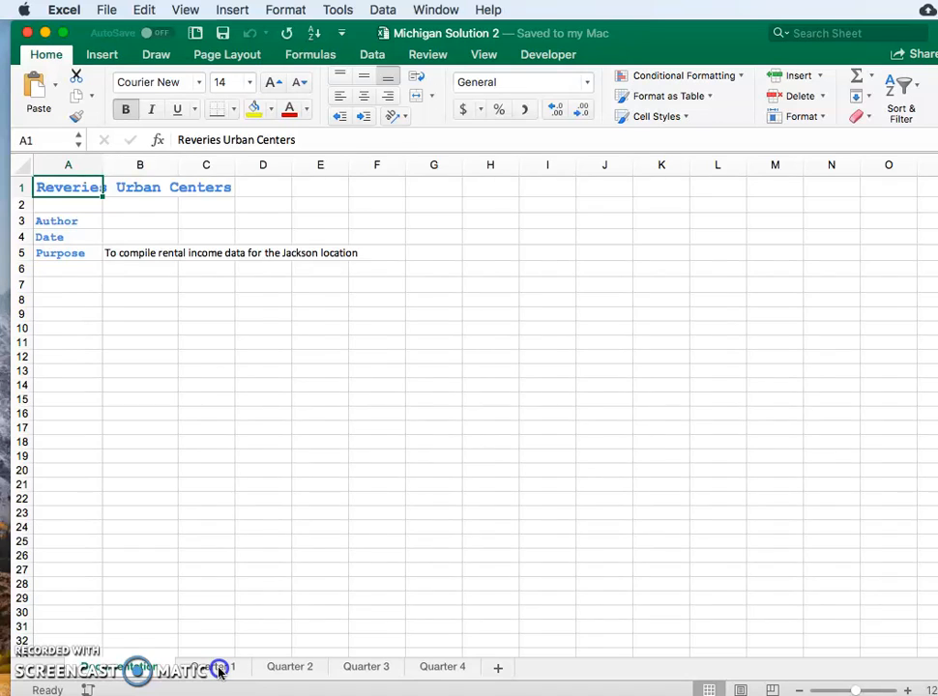
{"action": "left_click", "coordinate": [221, 669]}
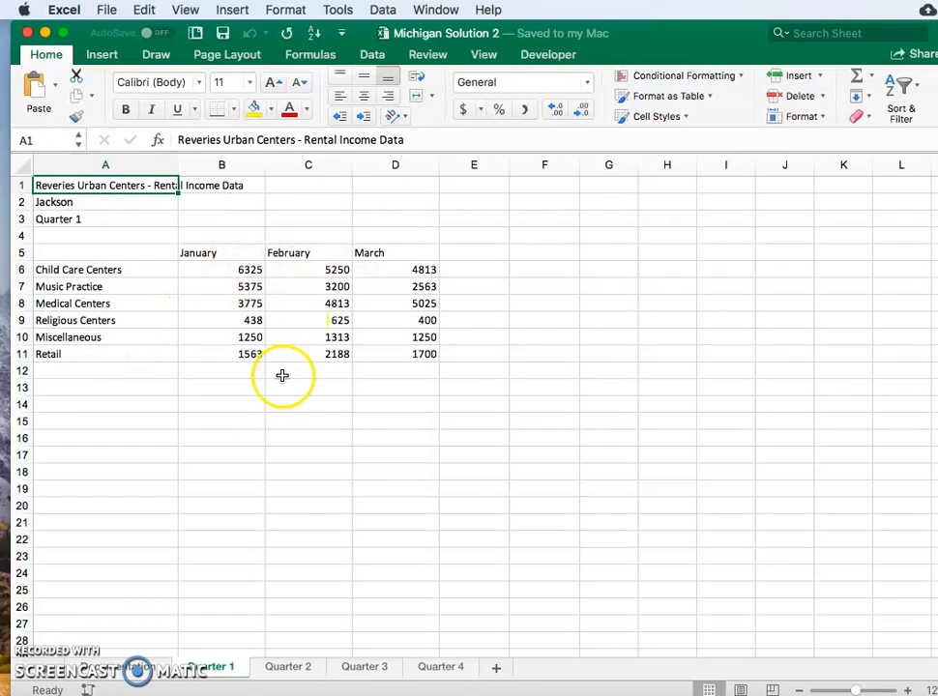
{"action": "left_click", "coordinate": [287, 668]}
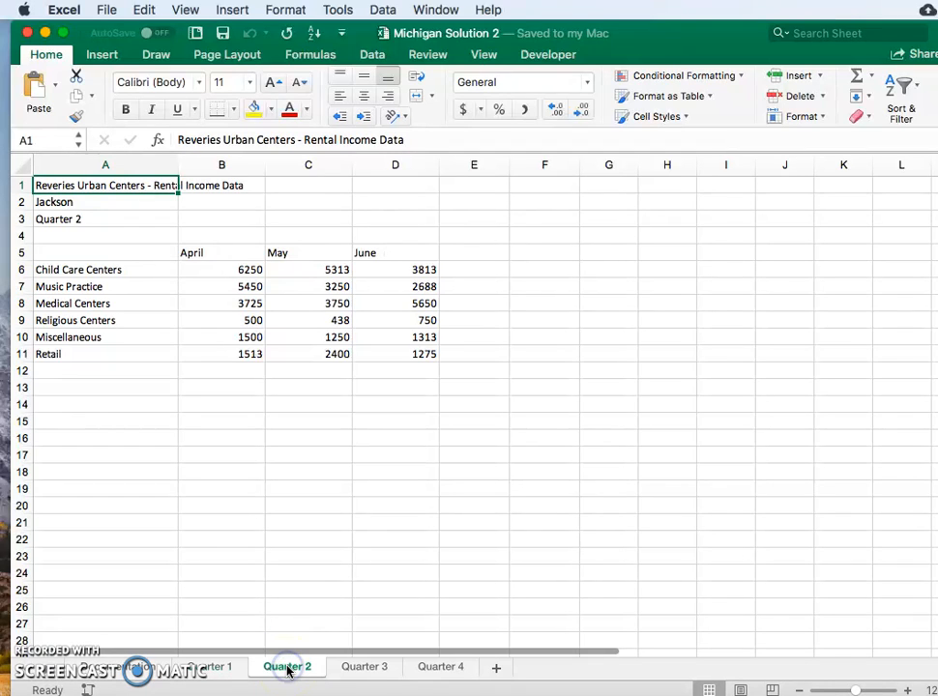
{"action": "left_click", "coordinate": [364, 667]}
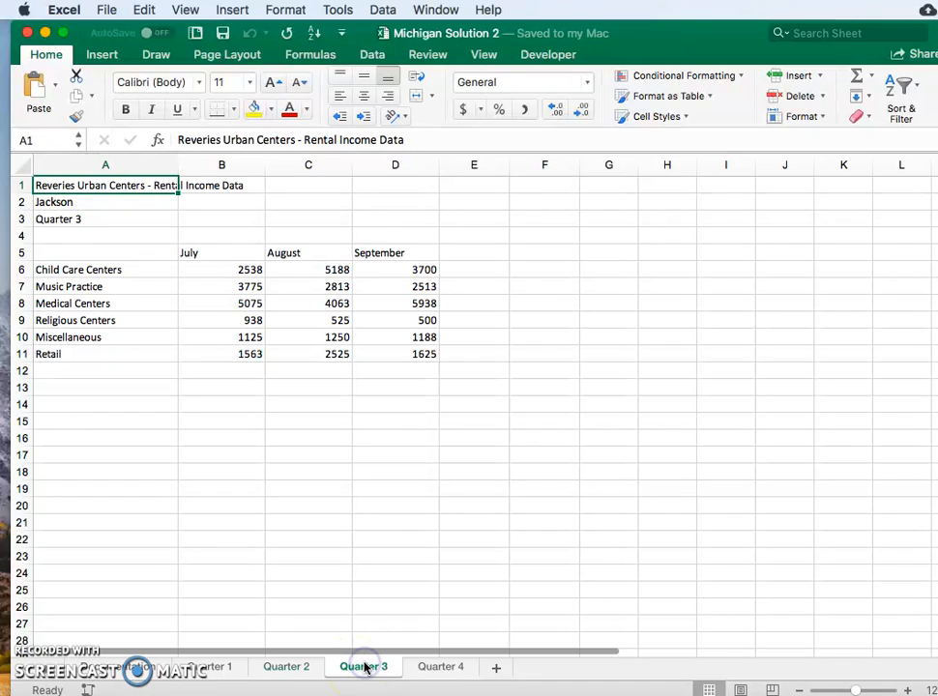
{"action": "left_click", "coordinate": [428, 667]}
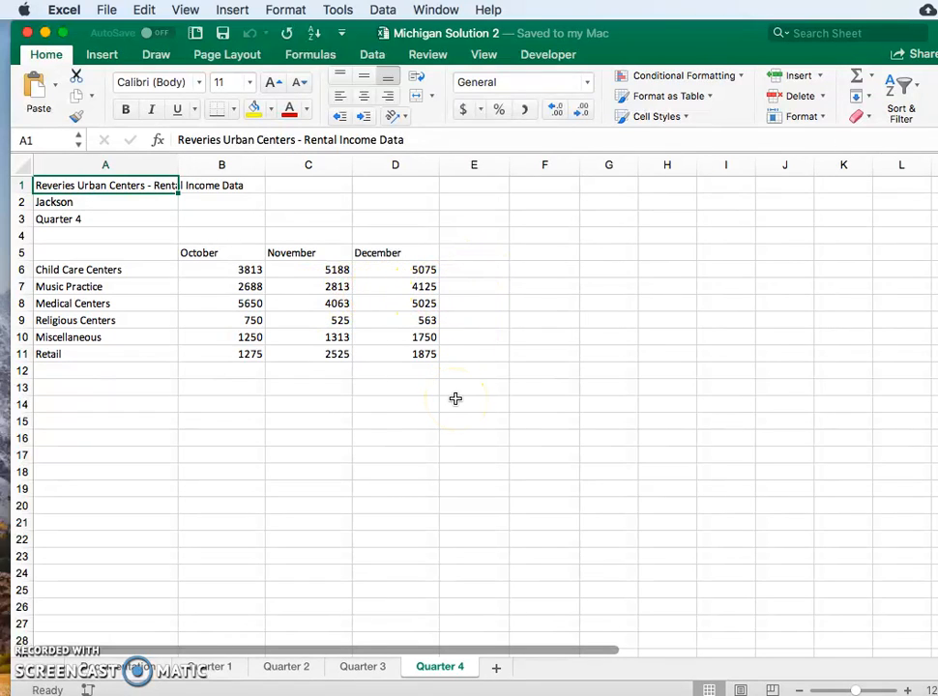
Group the Quarter 1 through Quarter 4 worksheets, keeping Quarter 1 as the active sheet.
{"action": "left_click", "coordinate": [211, 666]}
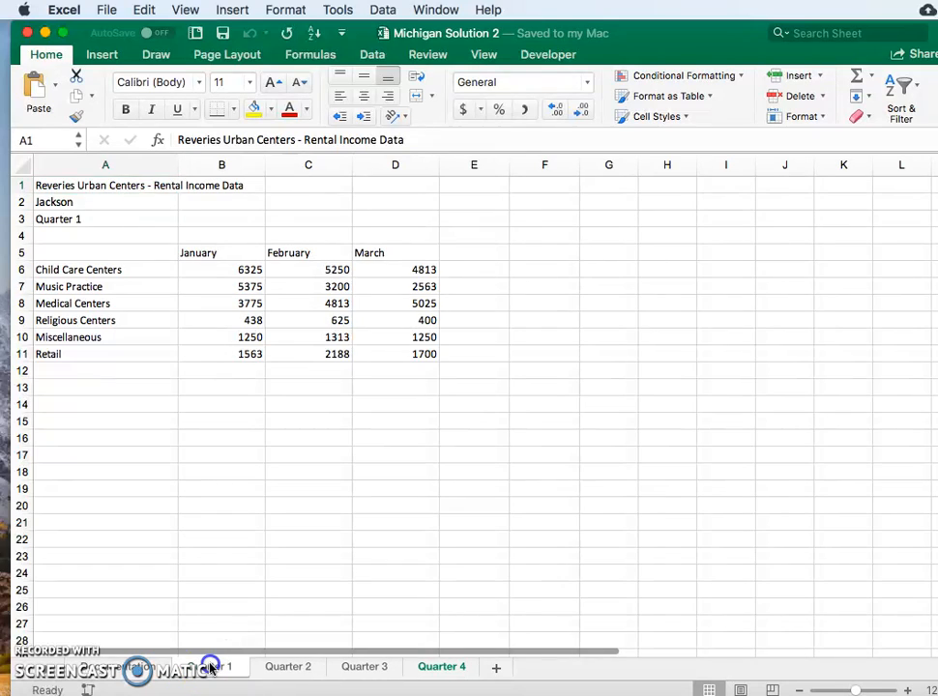
{"action": "left_click", "coordinate": [284, 667]}
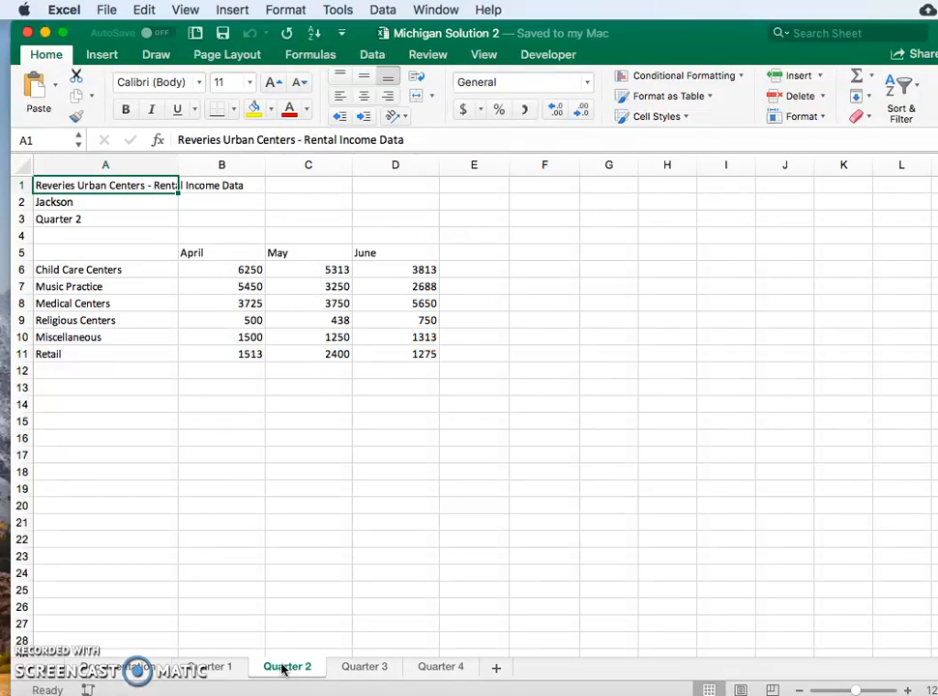
{"action": "left_click", "coordinate": [222, 667]}
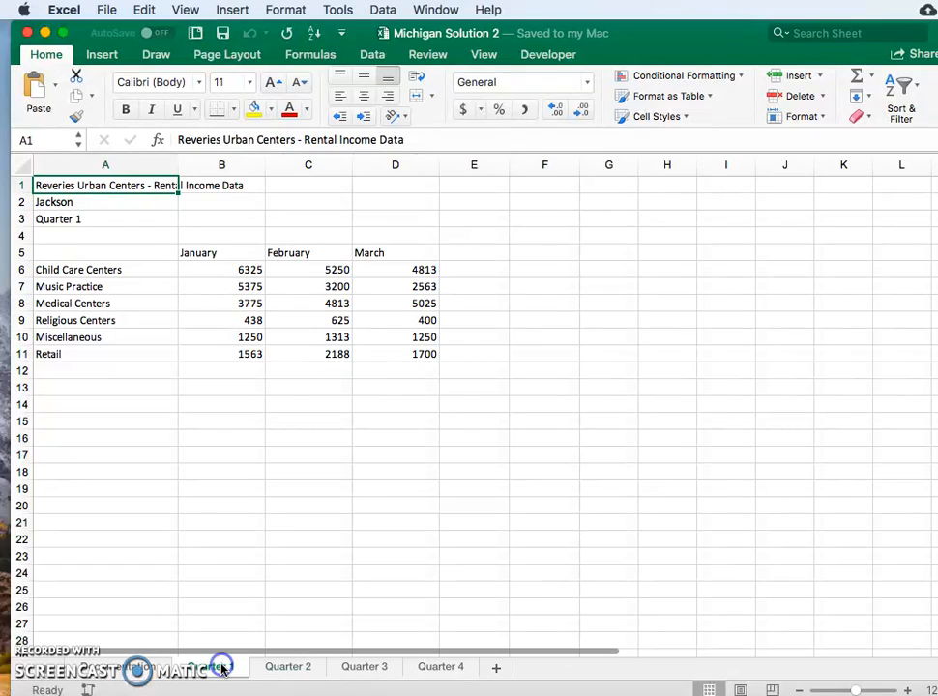
{"action": "left_click", "coordinate": [449, 667], "text": "shift"}
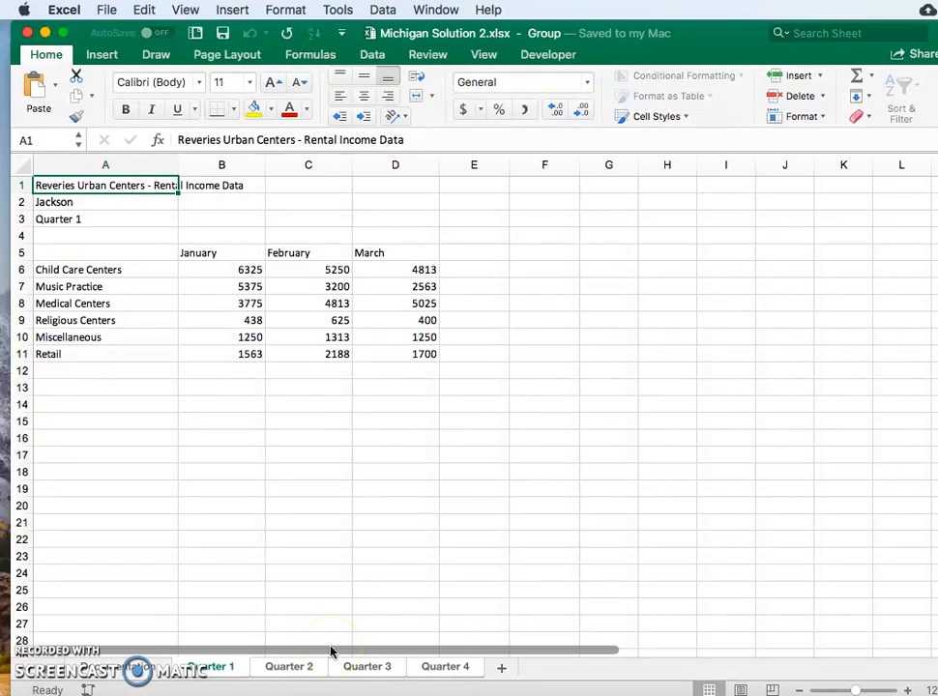
Enter the label Total in cells E5 and A12 of the grouped sheets and check it on each quarter's sheet.
{"action": "left_click", "coordinate": [482, 253]}
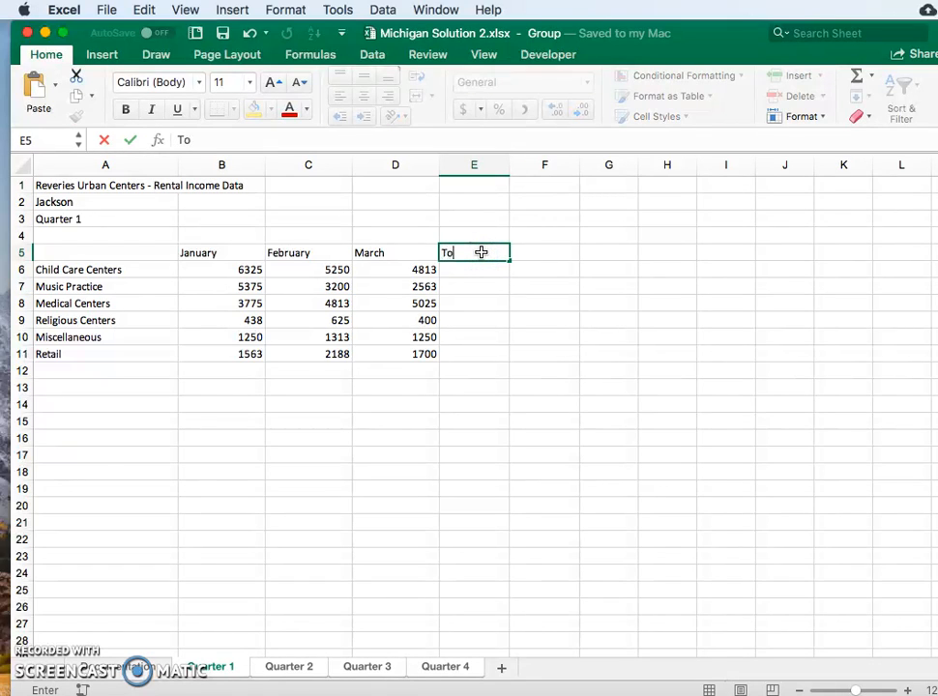
{"action": "type", "text": "Total"}
{"action": "left_click", "coordinate": [121, 369]}
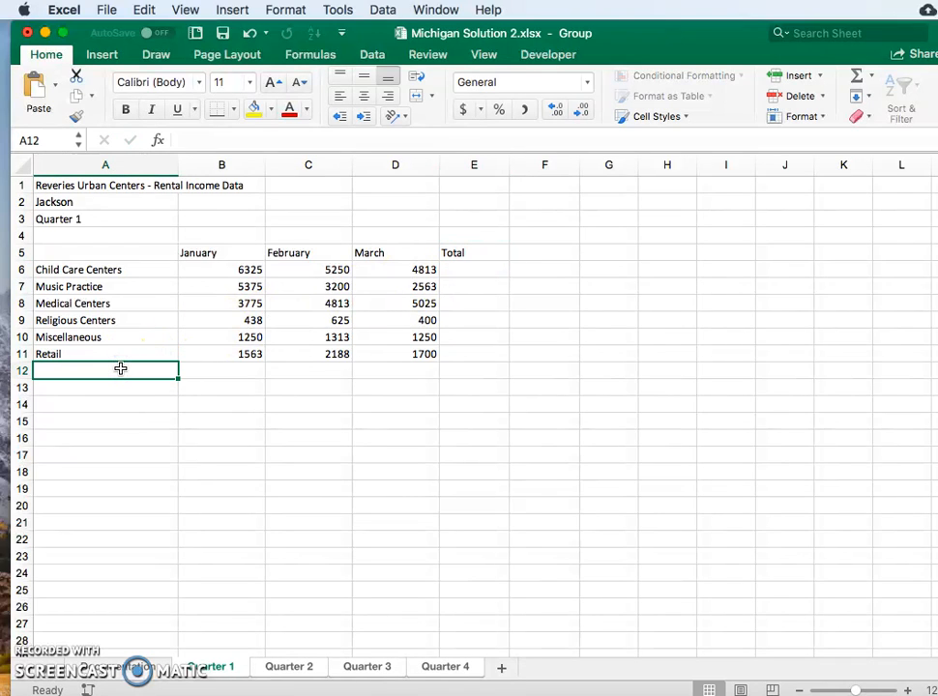
{"action": "type", "text": "Total"}
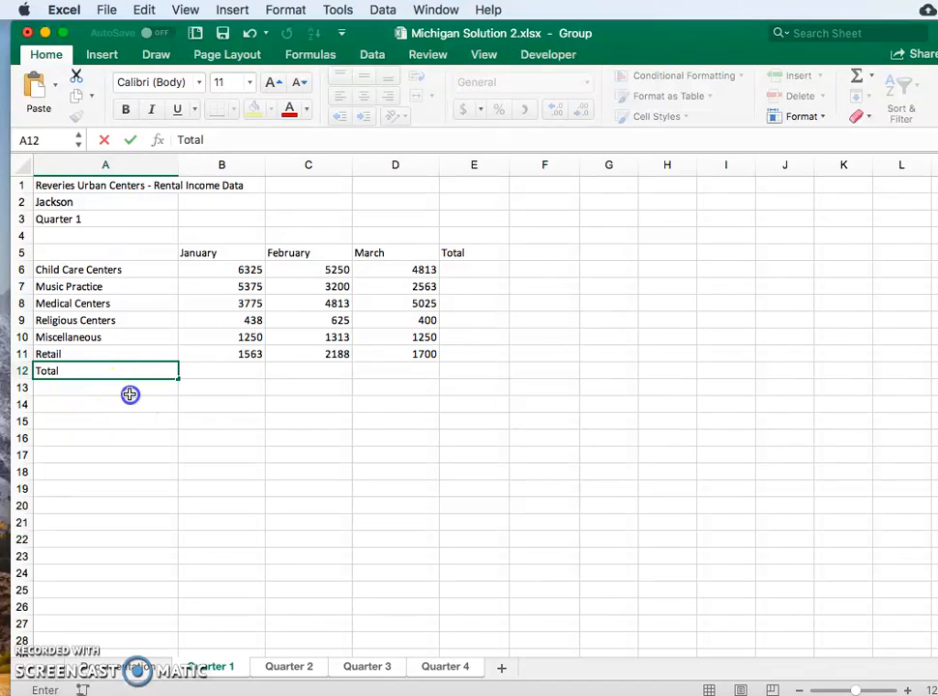
{"action": "left_click", "coordinate": [130, 394]}
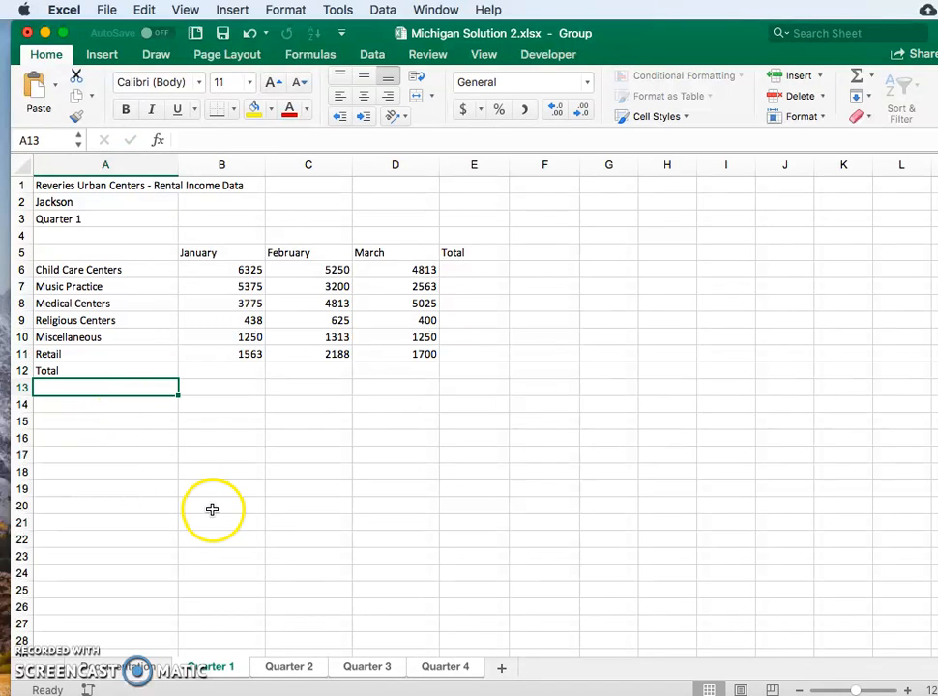
{"action": "left_click", "coordinate": [289, 667]}
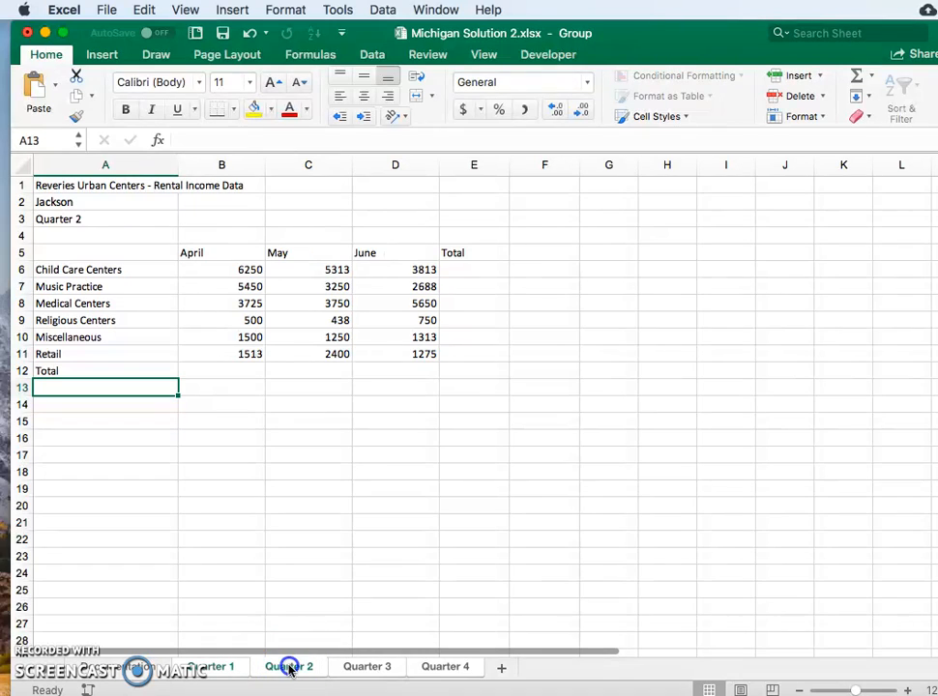
{"action": "left_click", "coordinate": [364, 667]}
{"action": "left_click", "coordinate": [437, 667]}
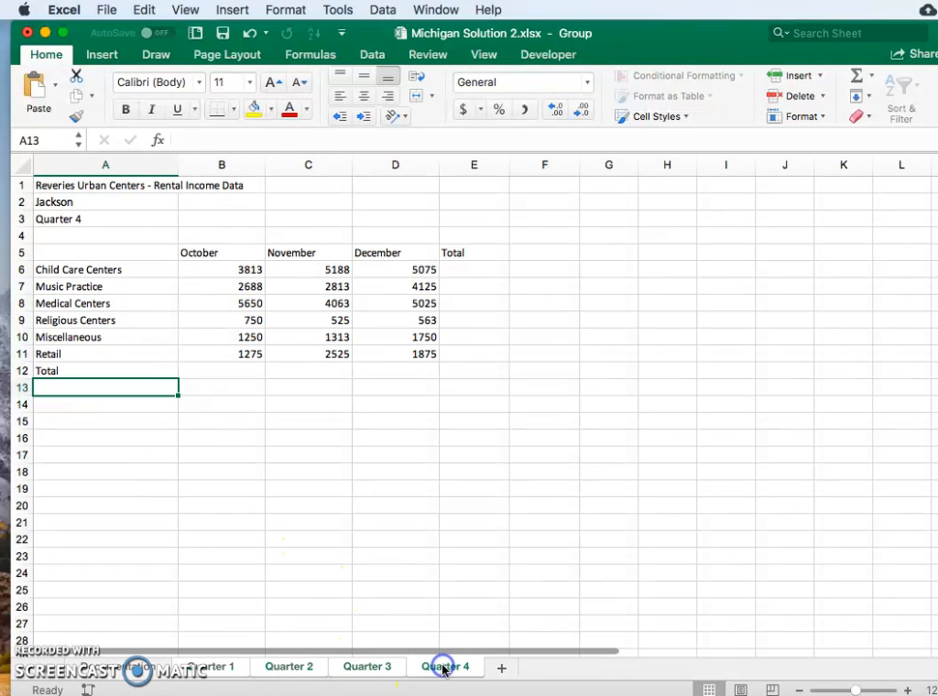
{"action": "left_click", "coordinate": [210, 667]}
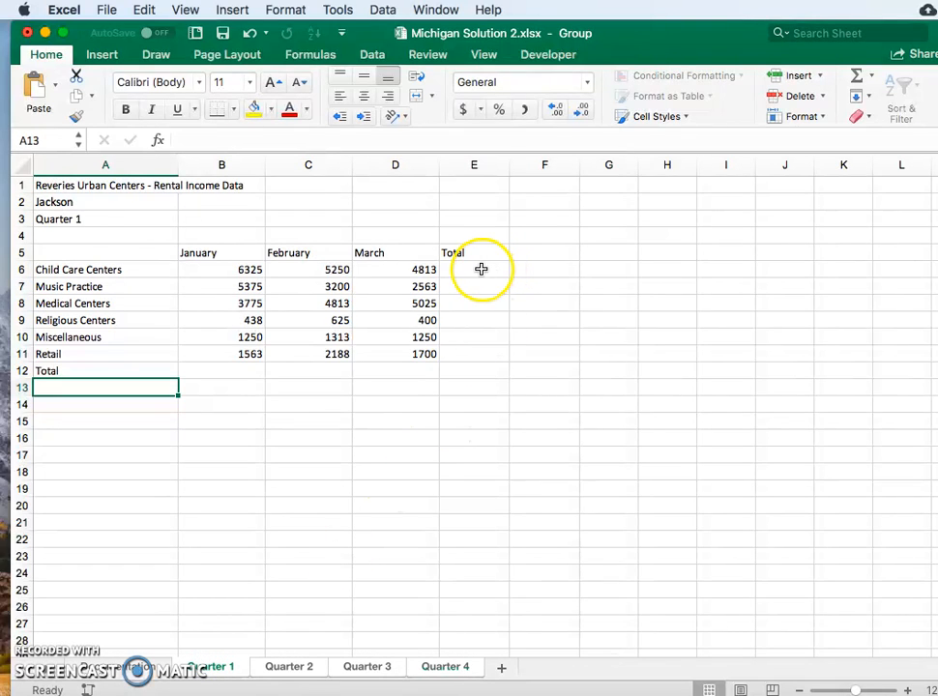
Sum B6:D6 in cell E6, copy the formula down to E11, and check the copied formulas.
{"action": "left_click", "coordinate": [482, 269]}
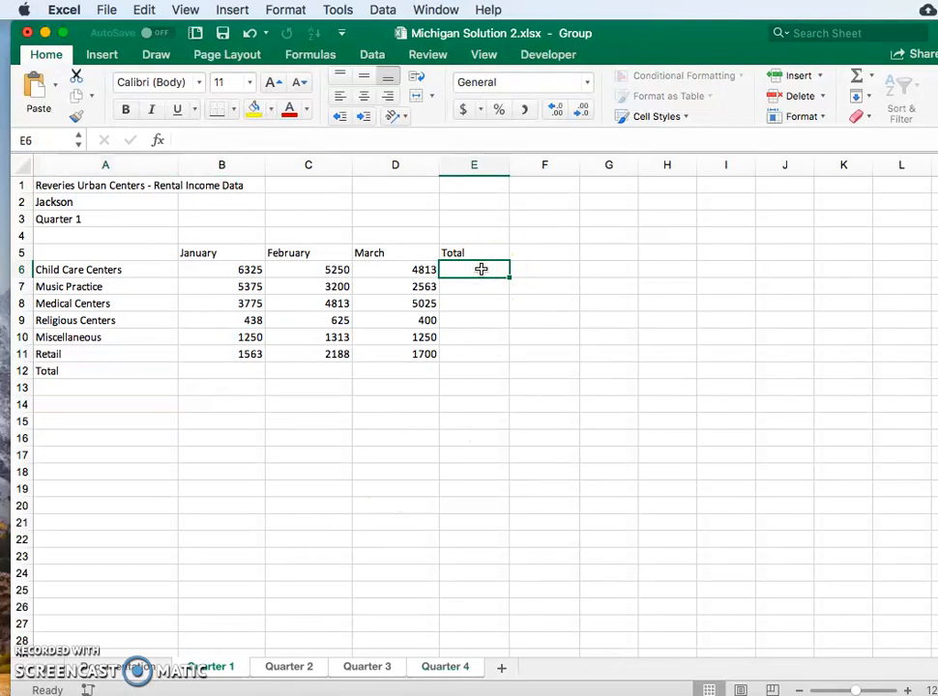
{"action": "left_click", "coordinate": [856, 82]}
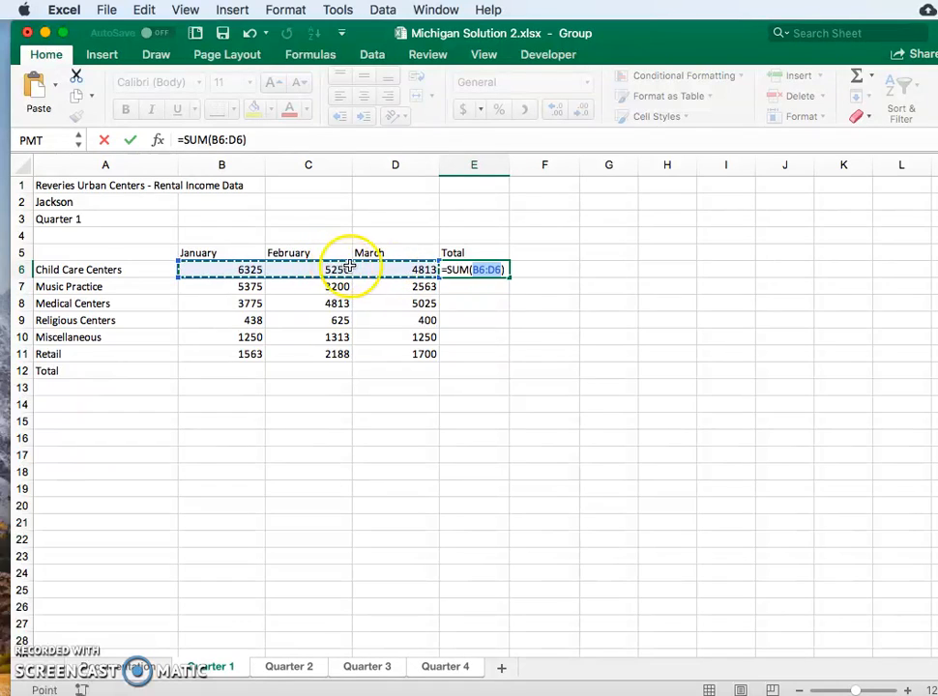
{"action": "key", "text": "Return"}
{"action": "left_click", "coordinate": [500, 268]}
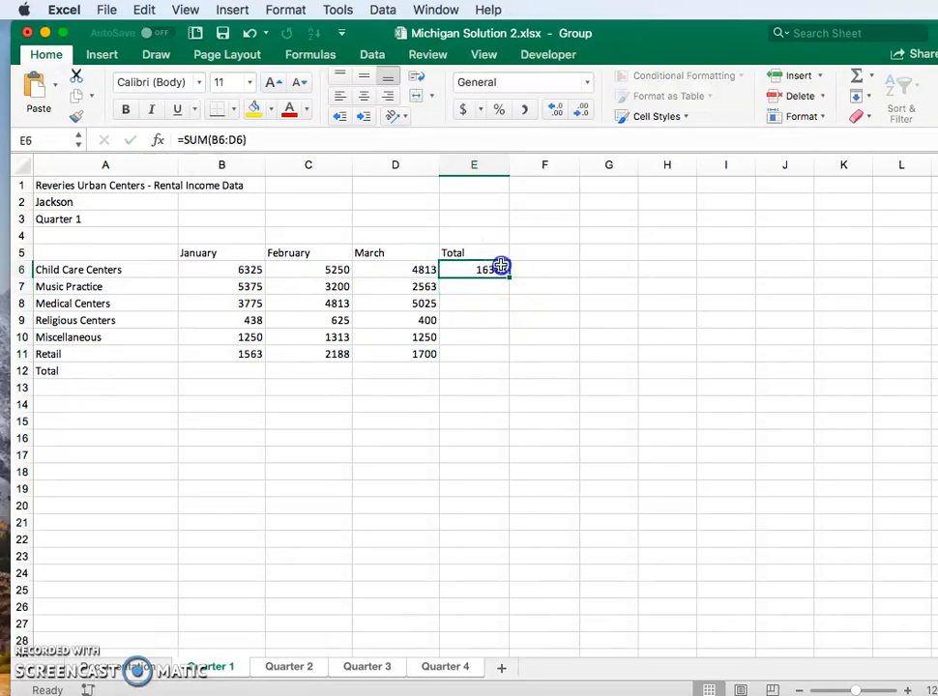
{"action": "left_click_drag", "start_coordinate": [509, 279], "coordinate": [504, 356]}
{"action": "left_click", "coordinate": [506, 384]}
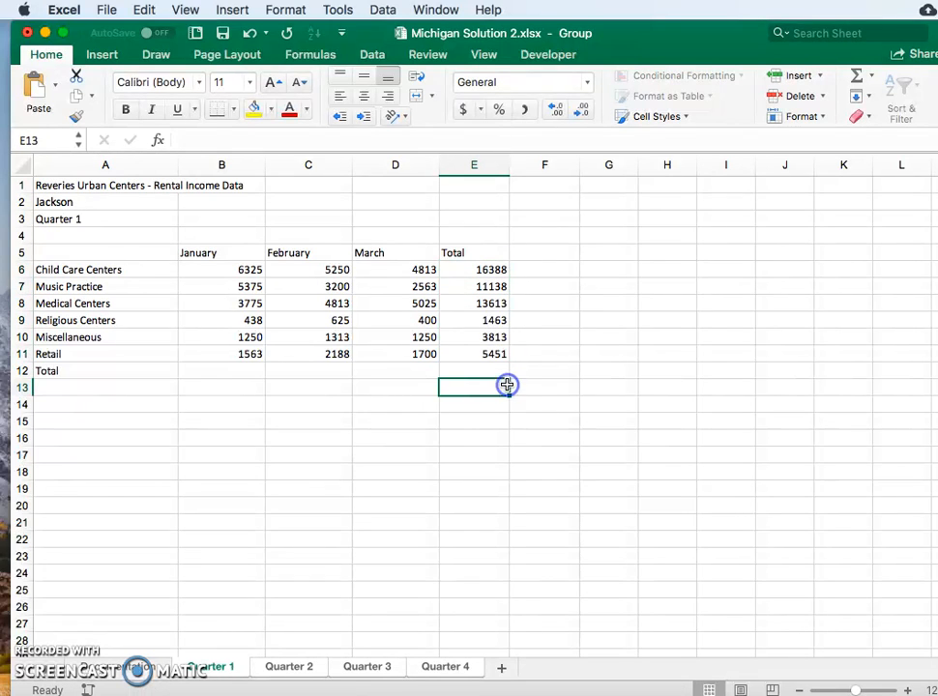
{"action": "left_click", "coordinate": [473, 272]}
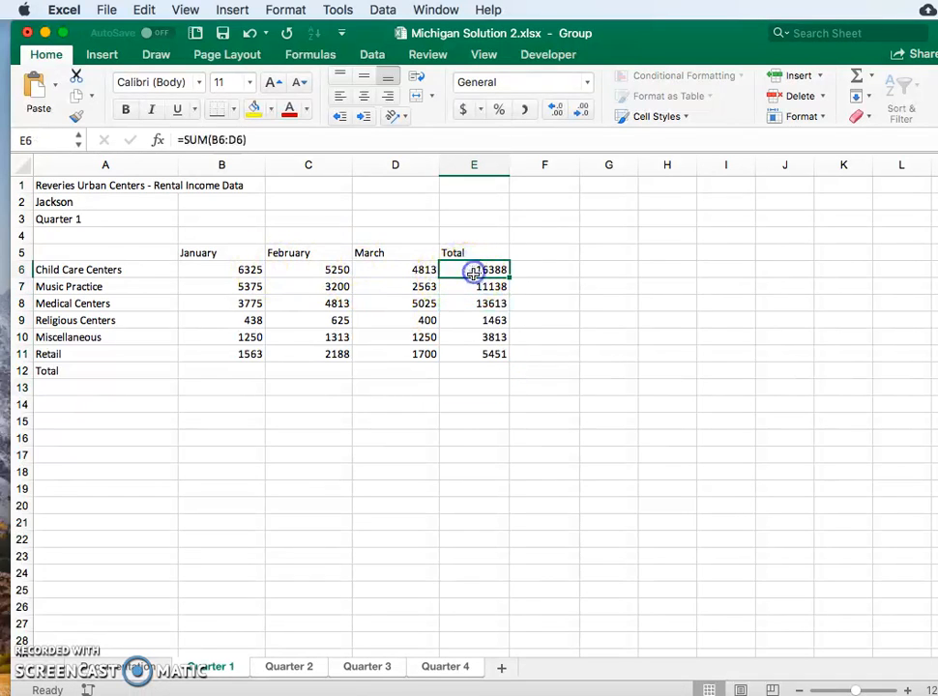
{"action": "left_click", "coordinate": [472, 288]}
{"action": "left_click", "coordinate": [472, 306]}
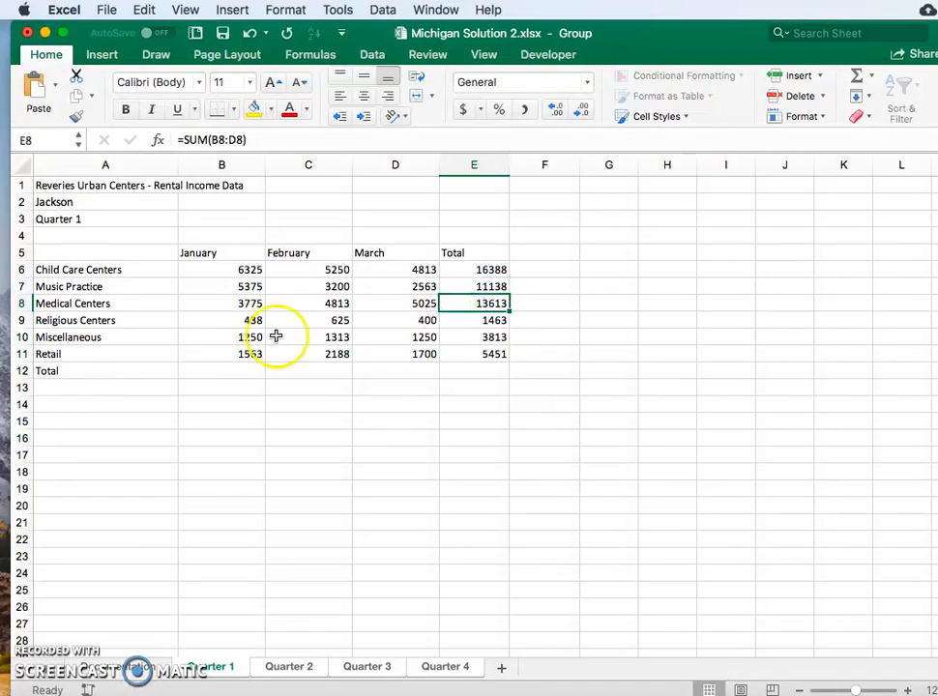
Sum B6:B11 in cell B12, copy the formula across to E12, and check the totals on the other quarter sheets.
{"action": "left_click", "coordinate": [215, 370]}
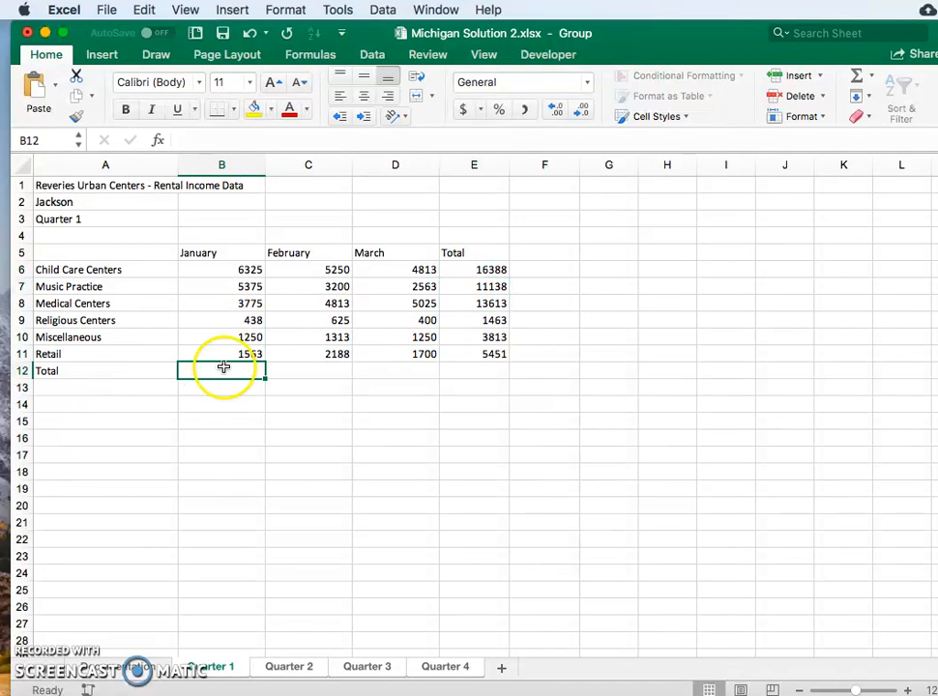
{"action": "left_click", "coordinate": [855, 77]}
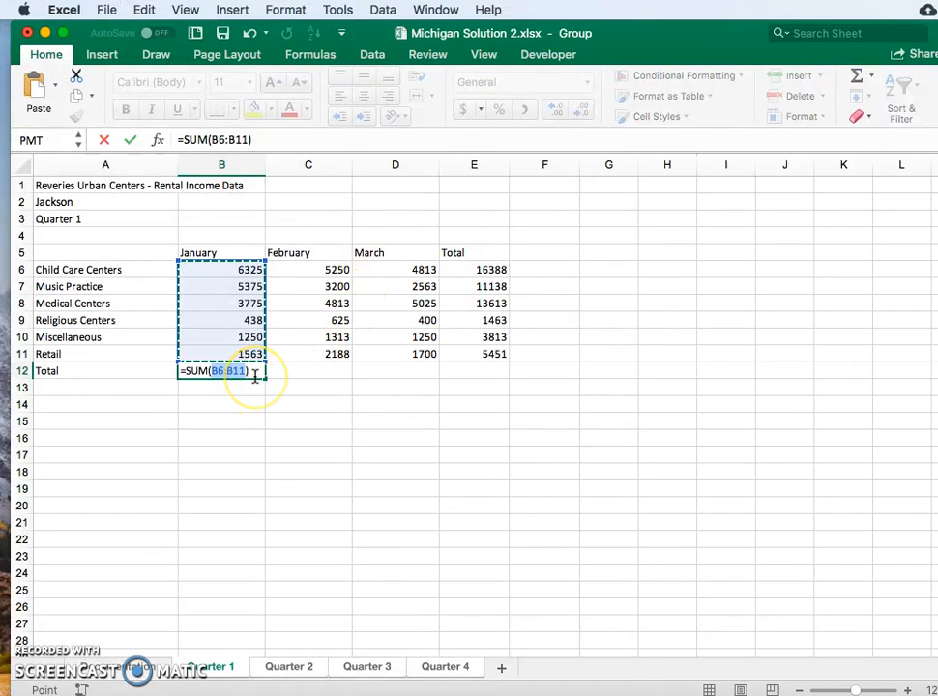
{"action": "key", "text": "Return"}
{"action": "left_click", "coordinate": [256, 367]}
{"action": "left_click_drag", "start_coordinate": [262, 378], "coordinate": [426, 384]}
{"action": "left_click_drag", "start_coordinate": [490, 371], "coordinate": [488, 373]}
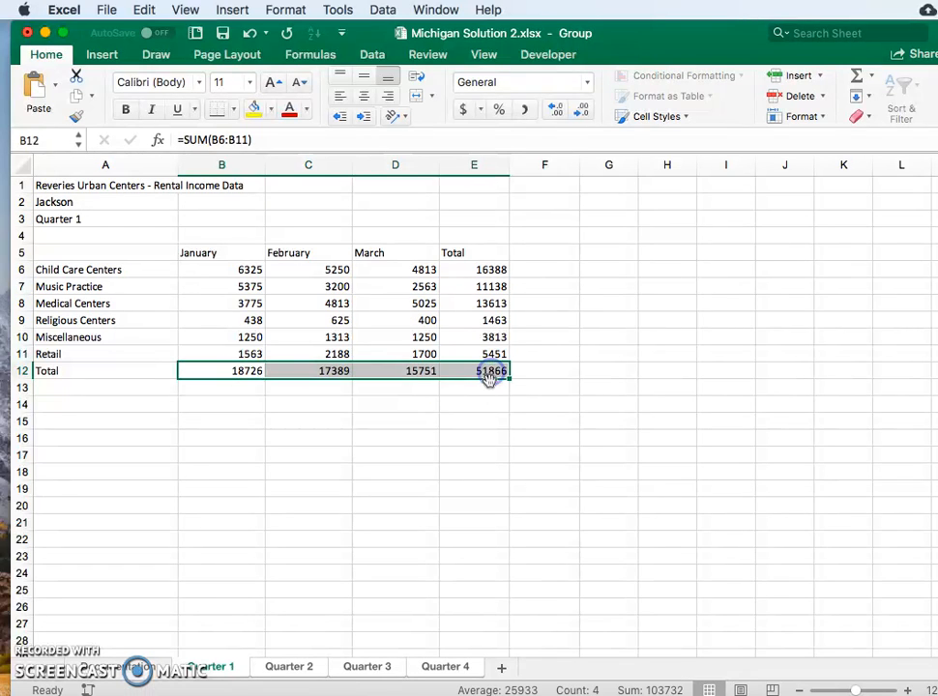
{"action": "left_click", "coordinate": [484, 402]}
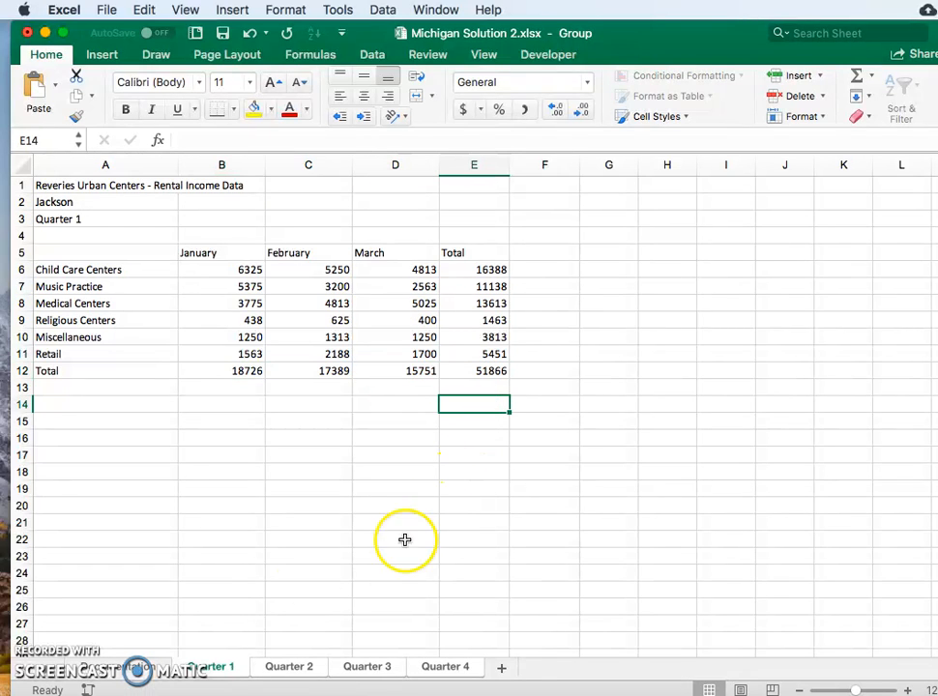
{"action": "left_click", "coordinate": [364, 669], "text": "shift"}
{"action": "left_click", "coordinate": [450, 667], "text": "shift"}
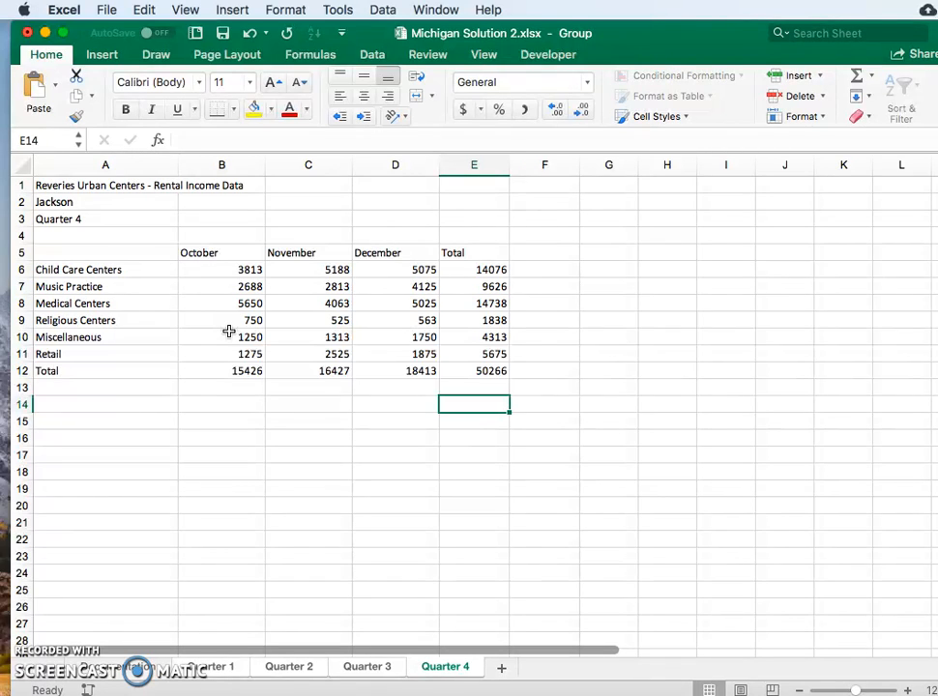
On the grouped Quarter 1 sheet, make the column headings in B5:E5 bold and add a bottom border.
{"action": "left_click", "coordinate": [203, 668]}
{"action": "left_click_drag", "start_coordinate": [194, 251], "coordinate": [440, 252]}
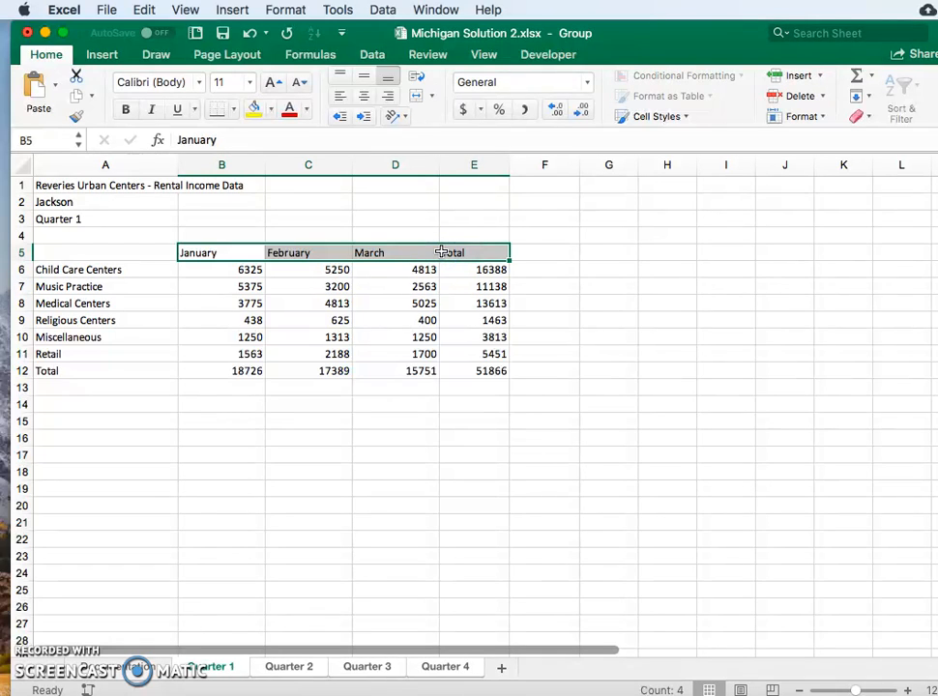
{"action": "key", "text": "super+b"}
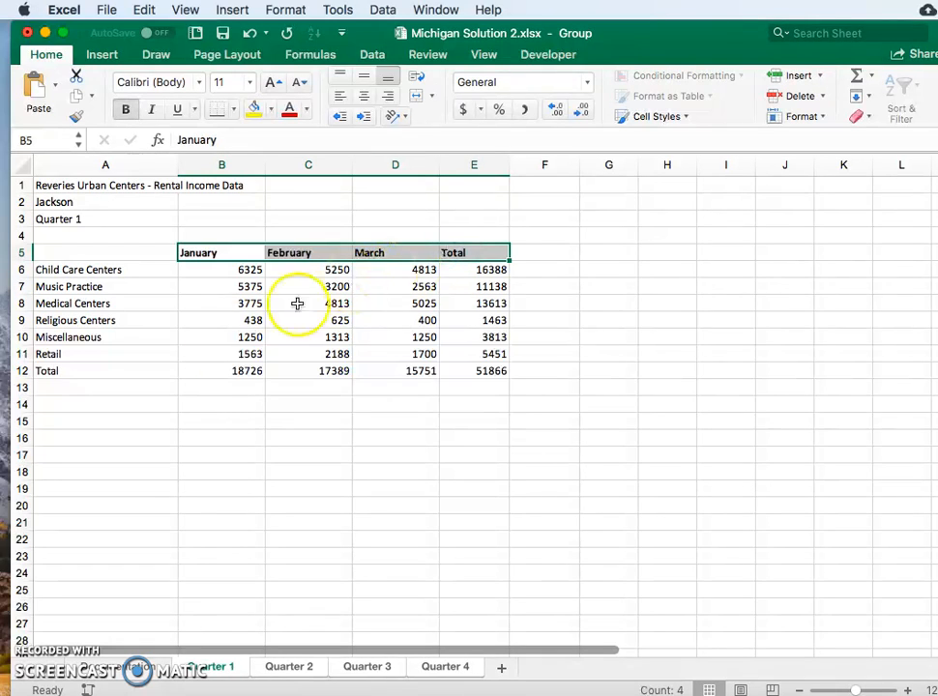
{"action": "left_click", "coordinate": [208, 253]}
{"action": "left_click_drag", "start_coordinate": [209, 252], "coordinate": [464, 254]}
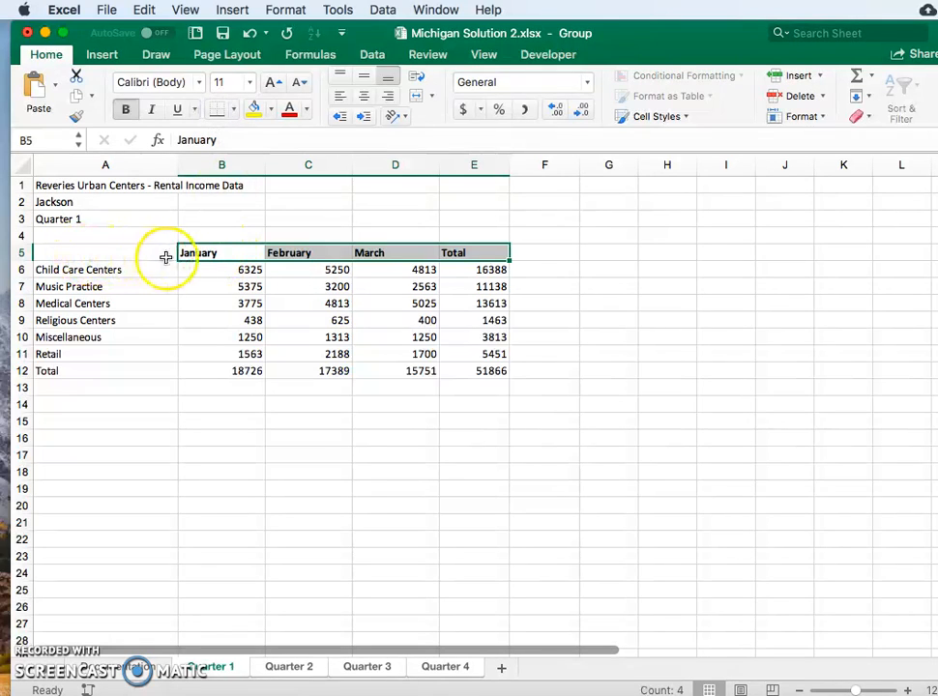
{"action": "left_click", "coordinate": [370, 354]}
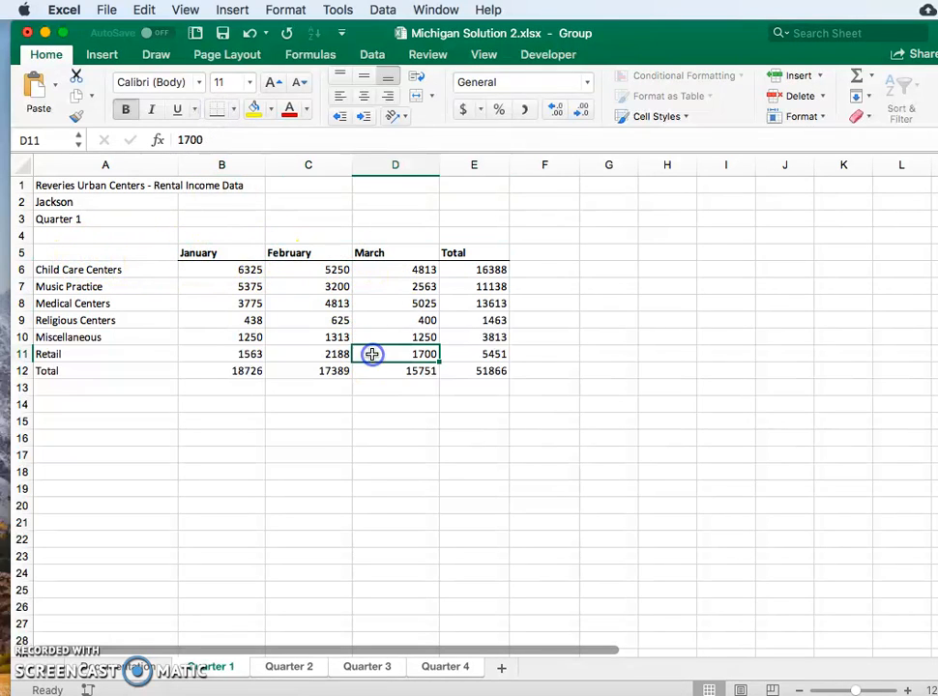
Add a bottom border to the Retail row values in B11:E11.
{"action": "left_click_drag", "start_coordinate": [214, 356], "coordinate": [484, 348]}
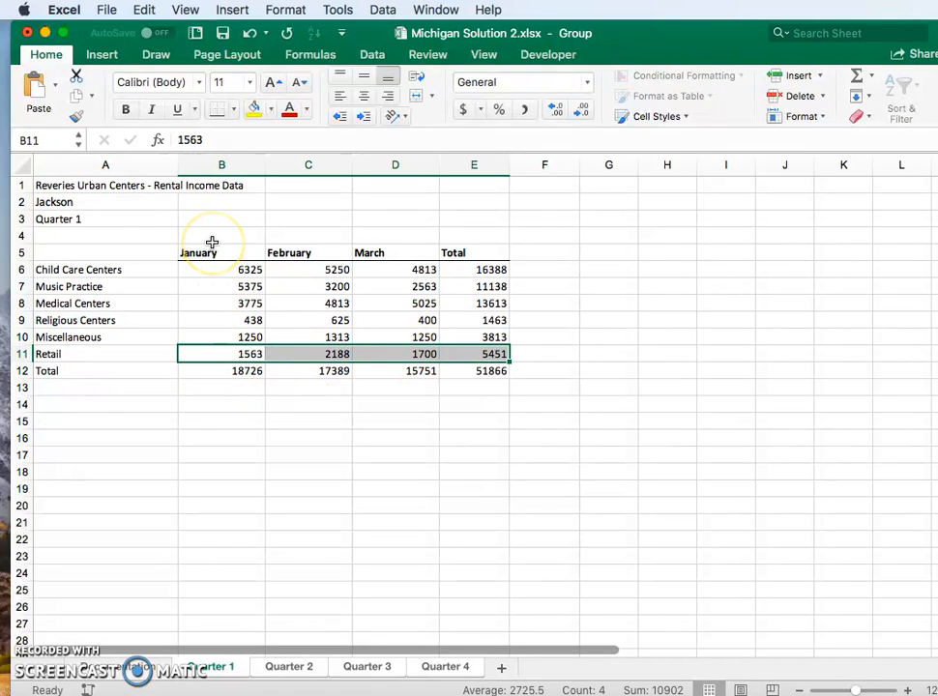
{"action": "left_click", "coordinate": [219, 113]}
{"action": "left_click", "coordinate": [275, 420]}
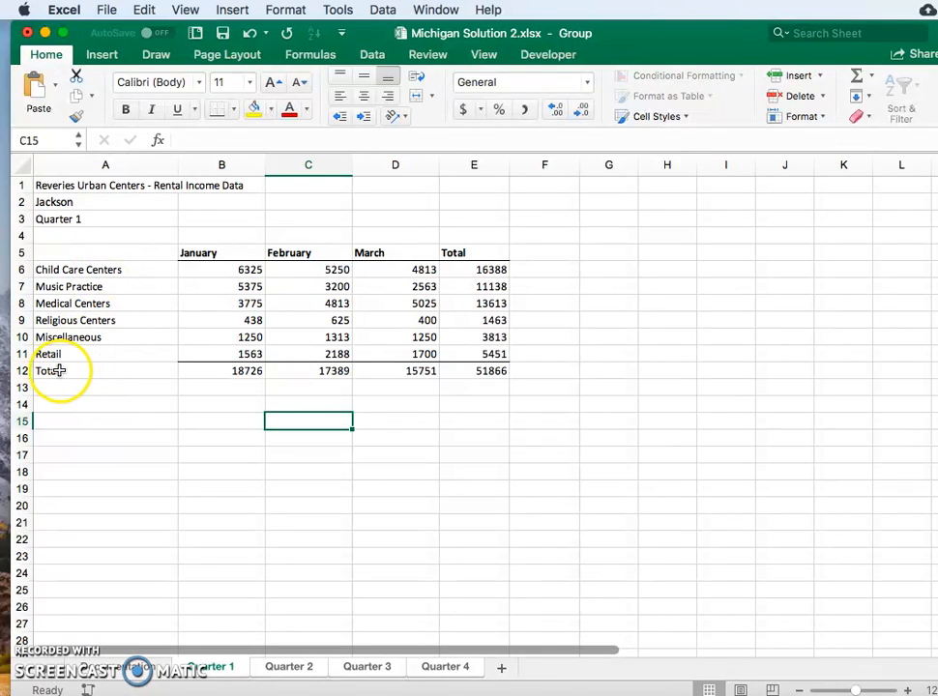
Make the Total row in A12:E12 bold and check the formatting on the Quarter 2, 3 and 4 sheets.
{"action": "left_click_drag", "start_coordinate": [58, 368], "coordinate": [484, 370]}
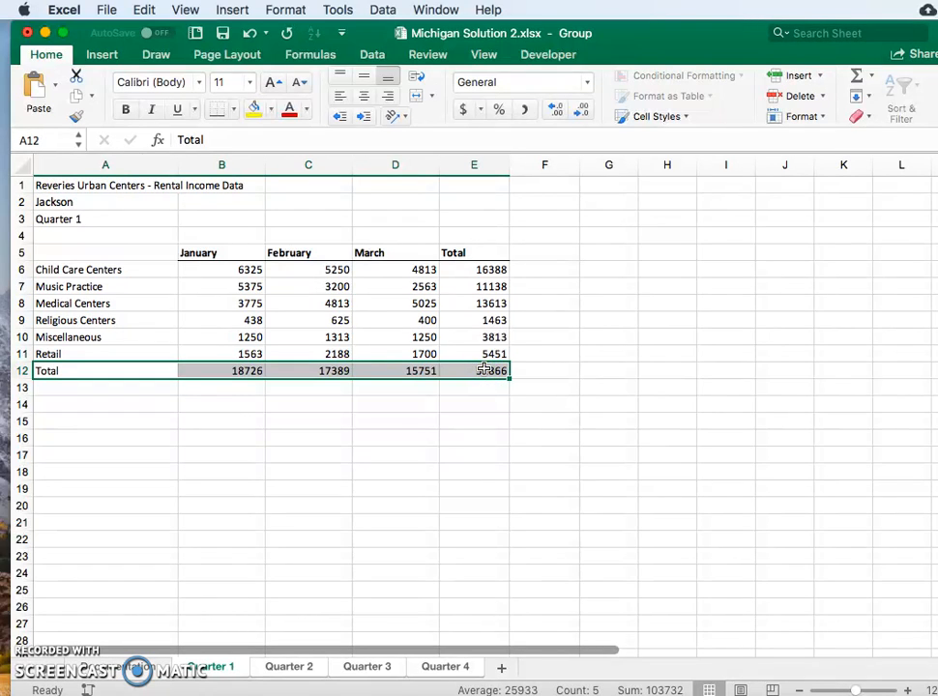
{"action": "key", "text": "super+b"}
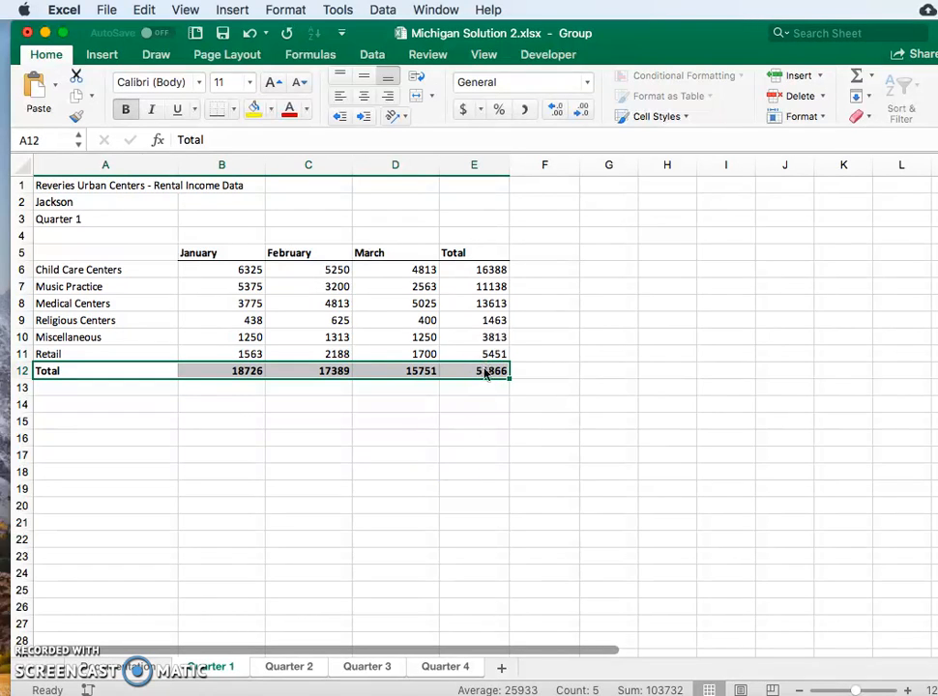
{"action": "left_click", "coordinate": [297, 669]}
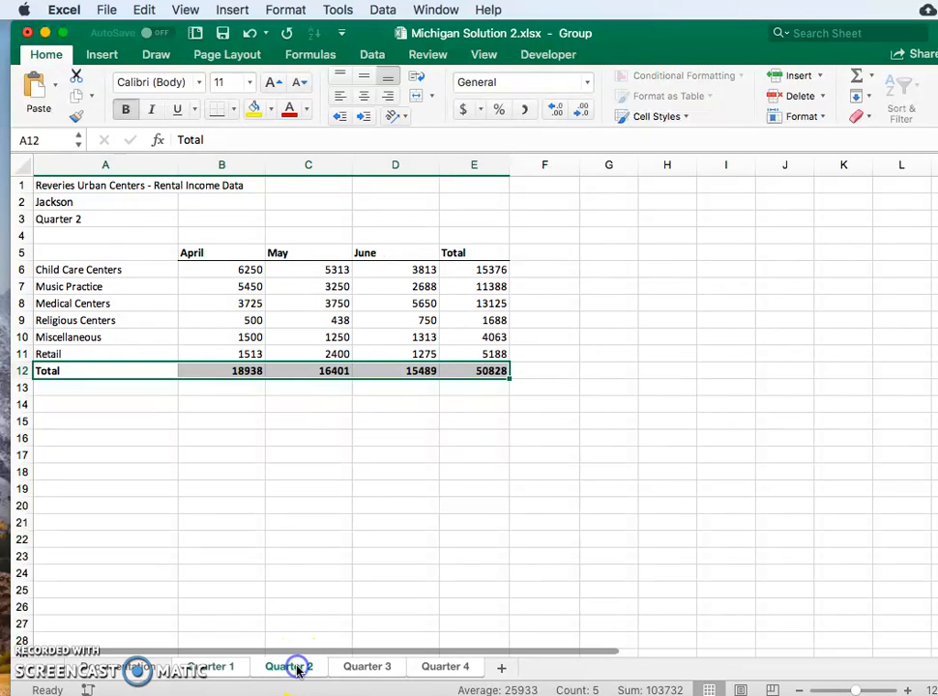
{"action": "left_click", "coordinate": [367, 669]}
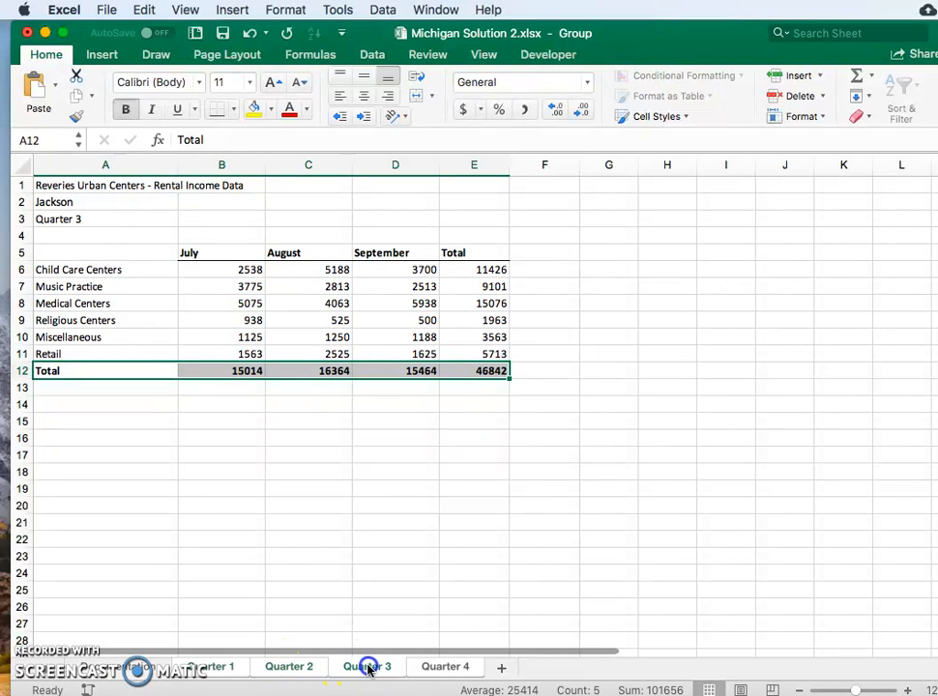
{"action": "left_click", "coordinate": [452, 667]}
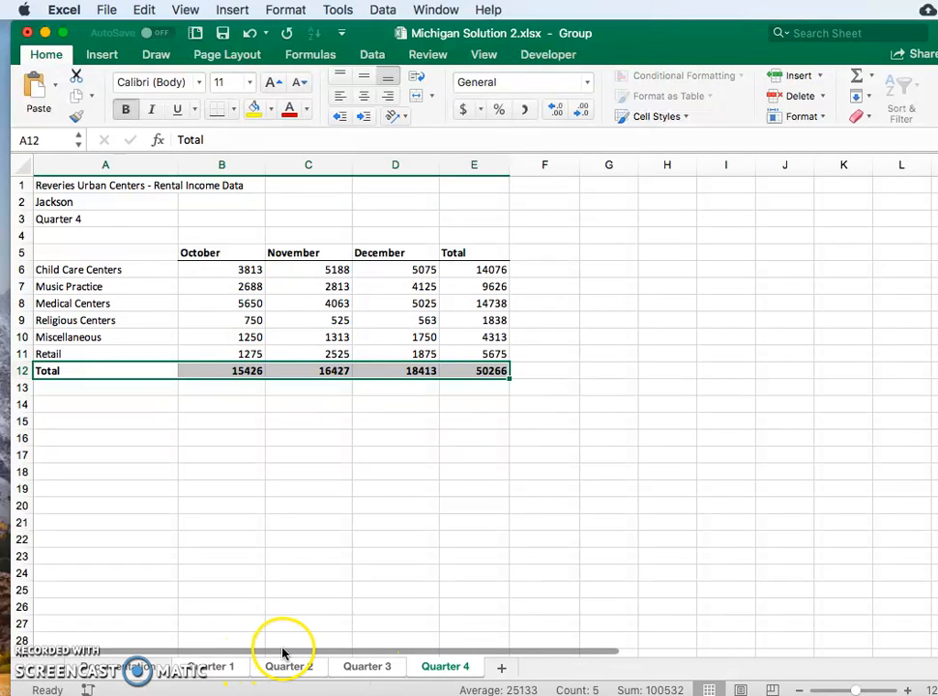